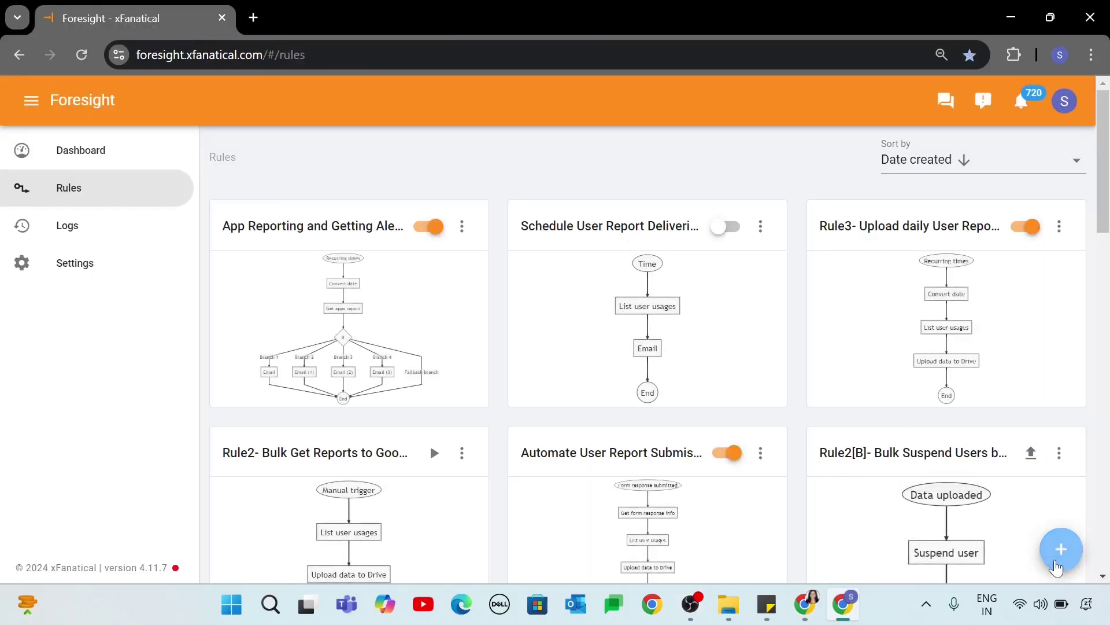
# Start a new rule with the New calendar event trigger, watching the Primary Calendar.
pyautogui.click(1061, 549)
pyautogui.write('New calen')
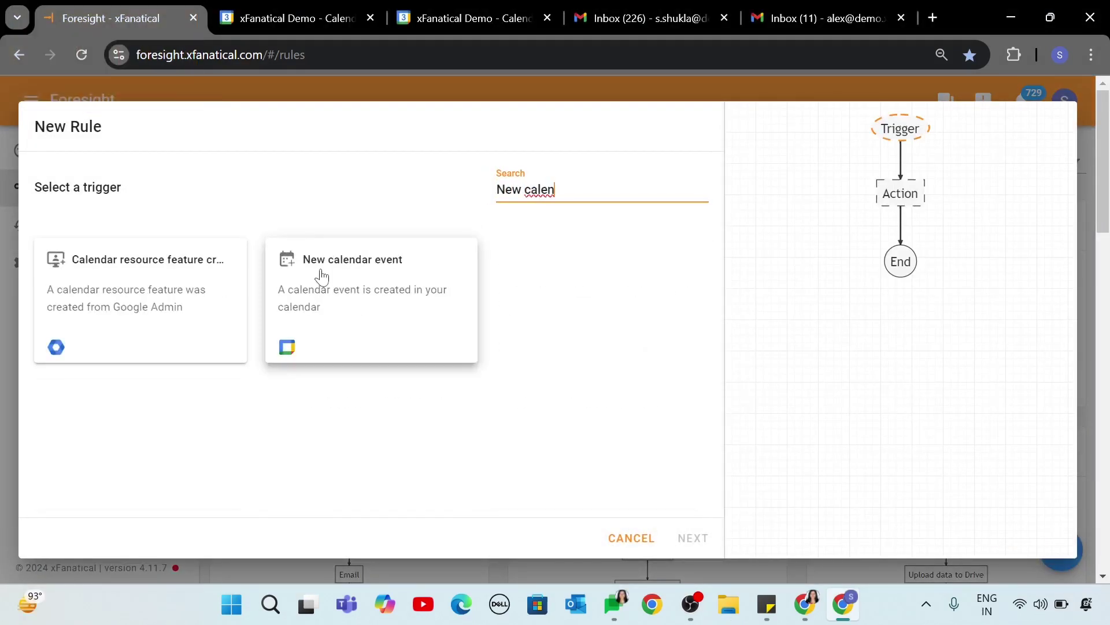
pyautogui.click(320, 268)
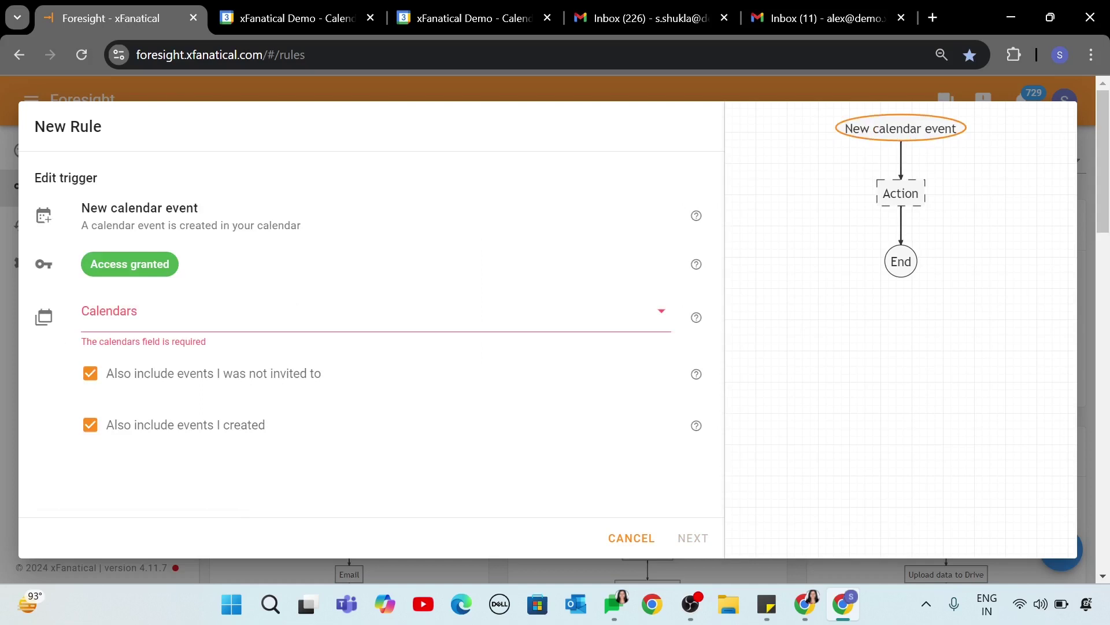
pyautogui.click(202, 315)
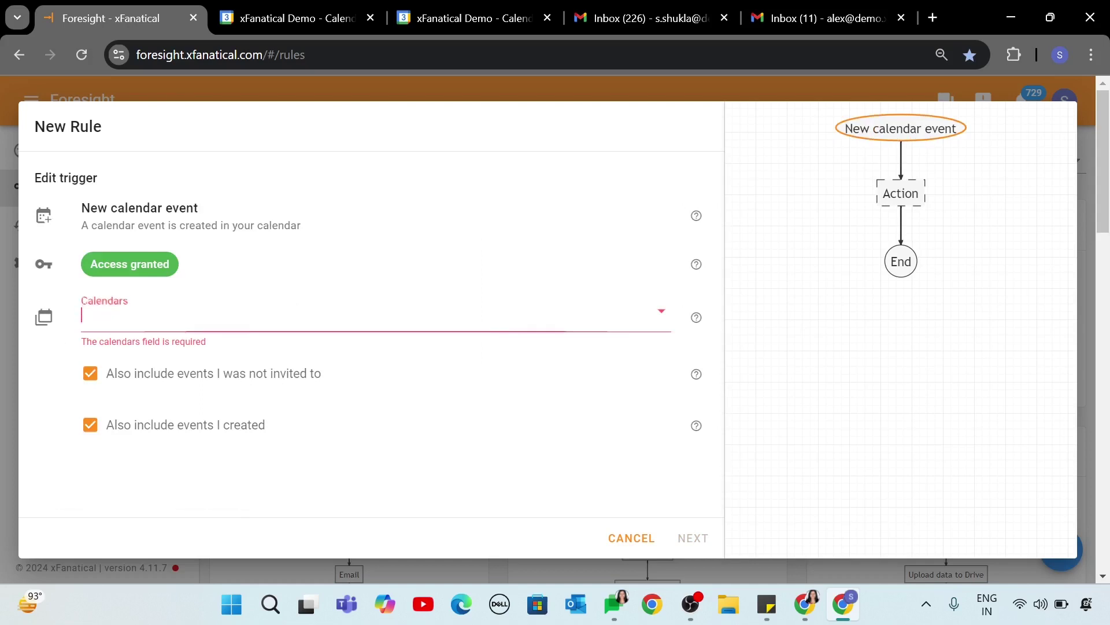
pyautogui.click(190, 520)
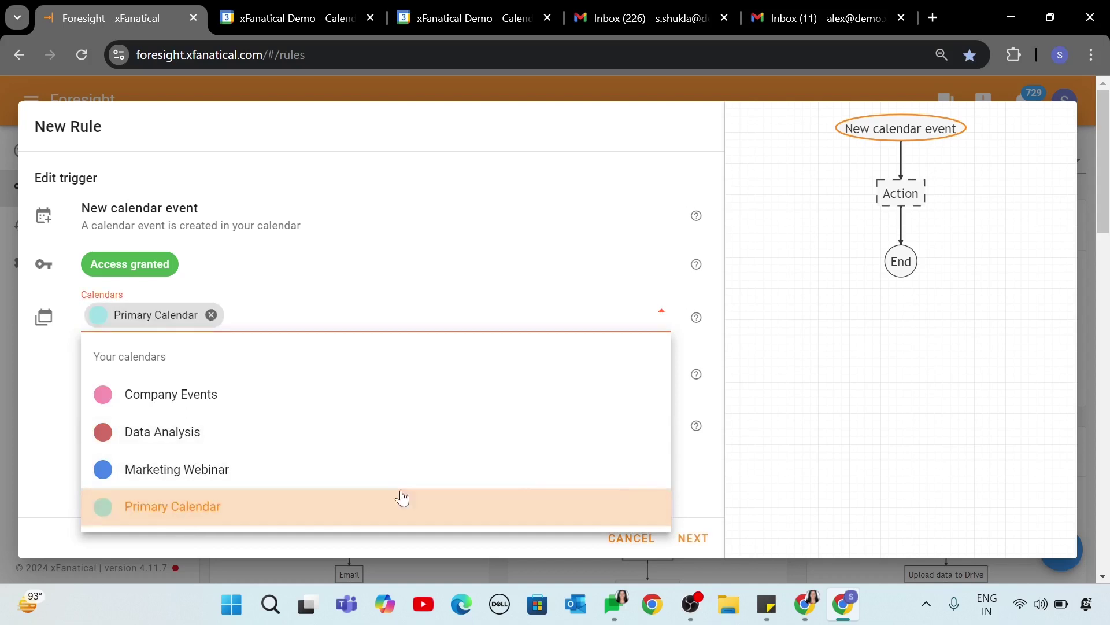
pyautogui.click(827, 428)
# Add a Respond to event action that uses the trigger's Calendar Id and Calendar Event Id and answers Yes with a note.
pyautogui.click(693, 537)
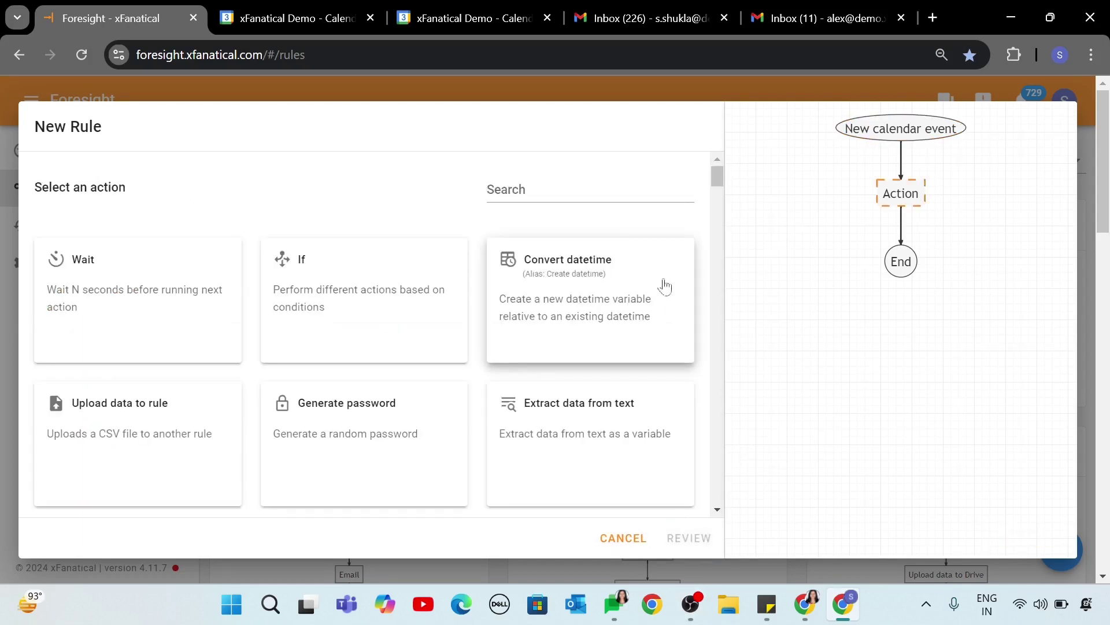
pyautogui.write('Respond t')
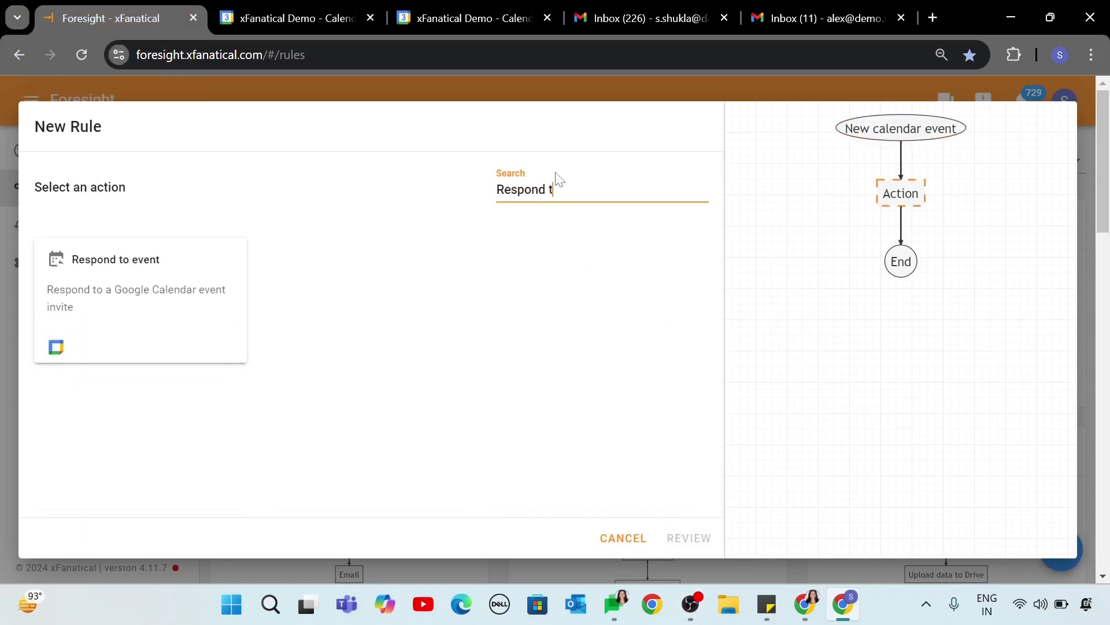
pyautogui.click(84, 270)
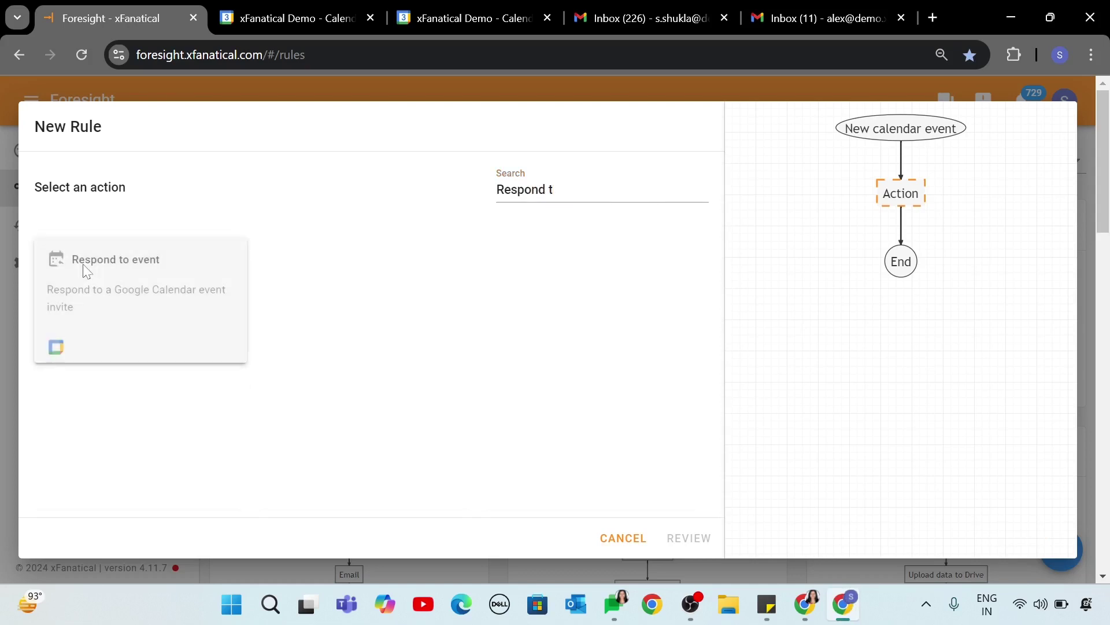
pyautogui.scroll(-1, 166, 341)
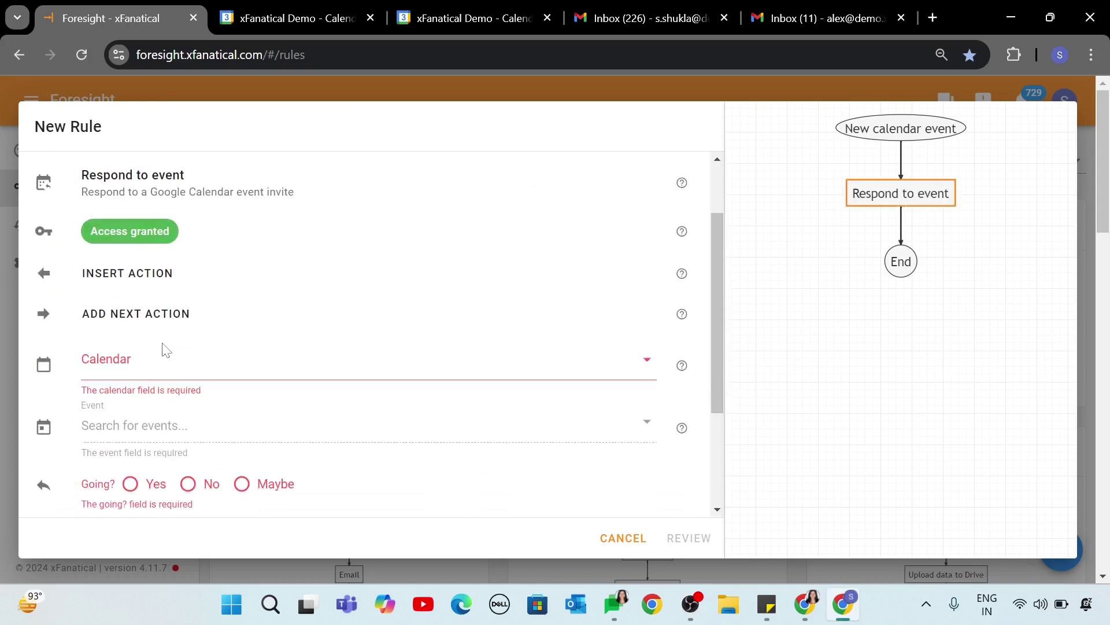
pyautogui.click(181, 361)
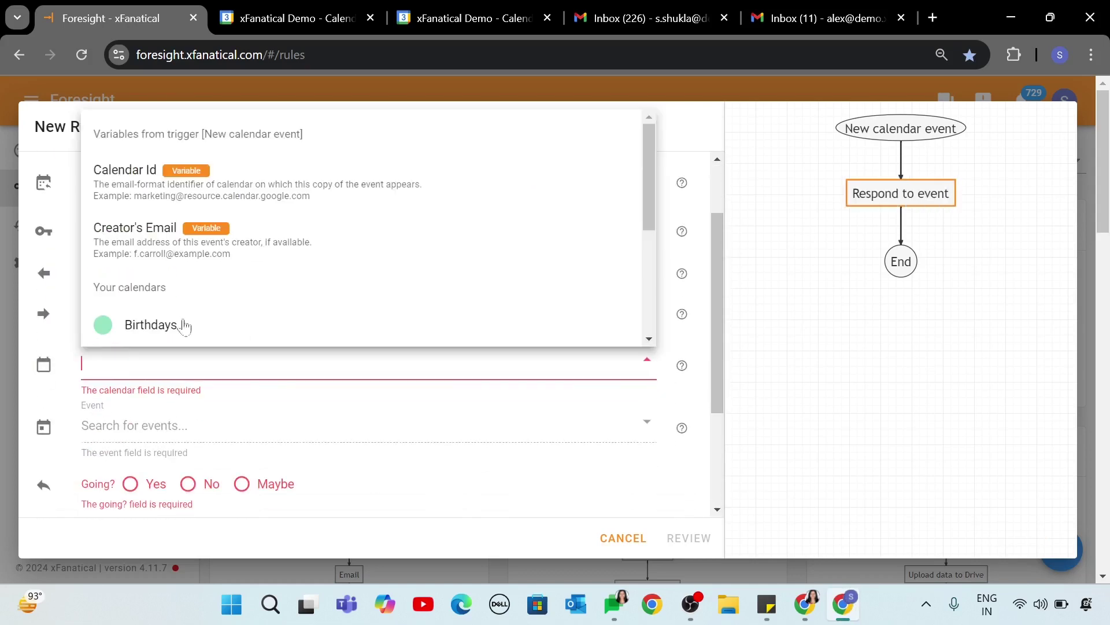
pyautogui.click(258, 196)
pyautogui.scroll(-1, 370, 336)
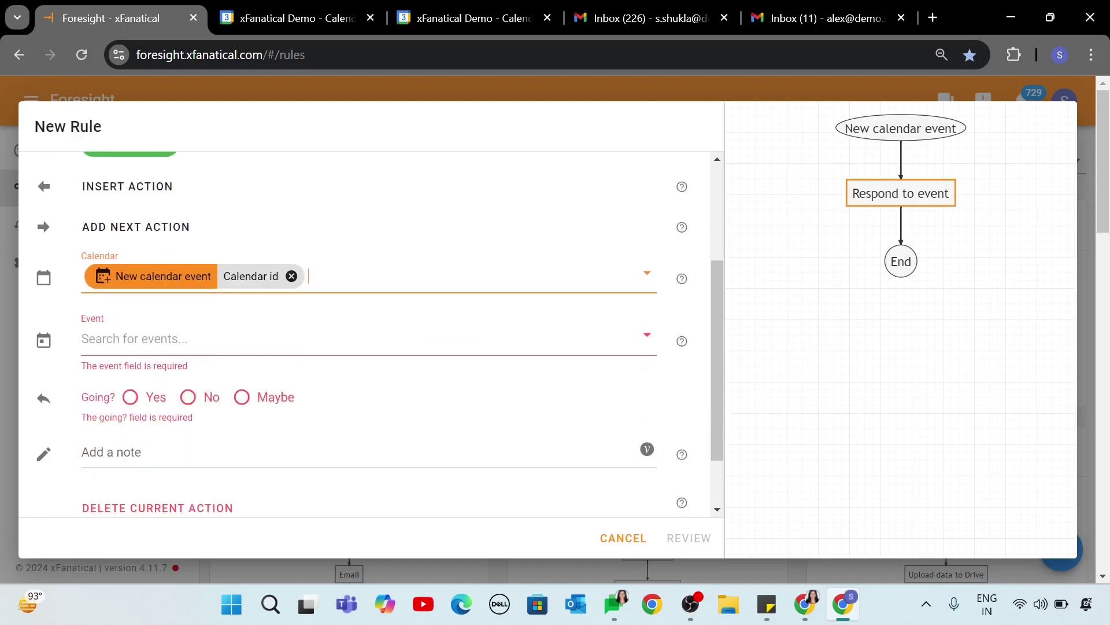
pyautogui.click(197, 340)
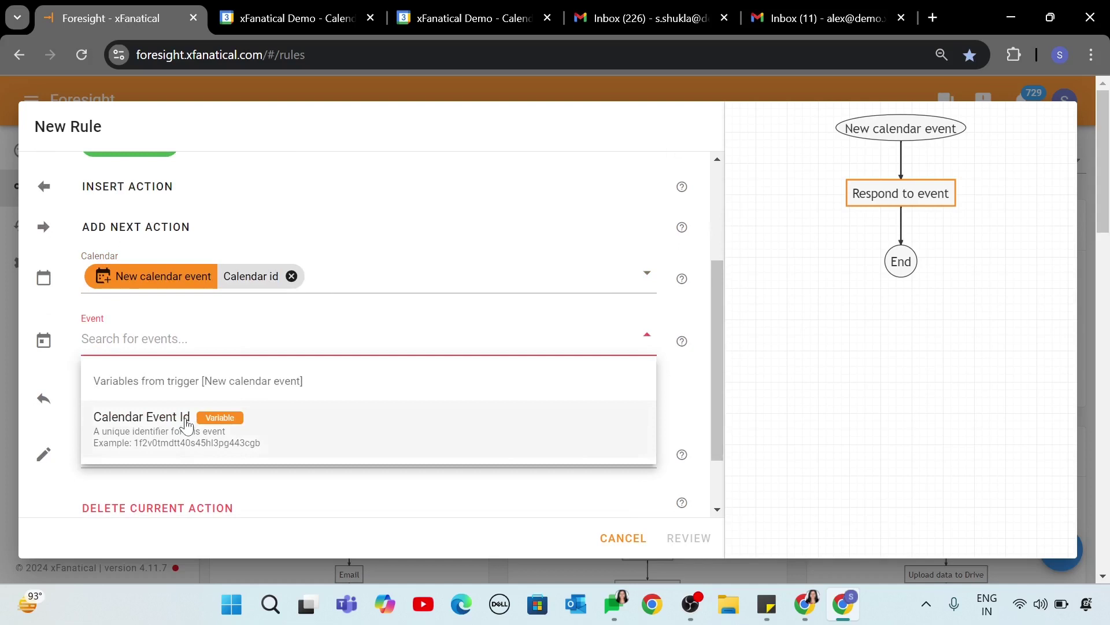
pyautogui.click(186, 422)
pyautogui.scroll(-1, 186, 427)
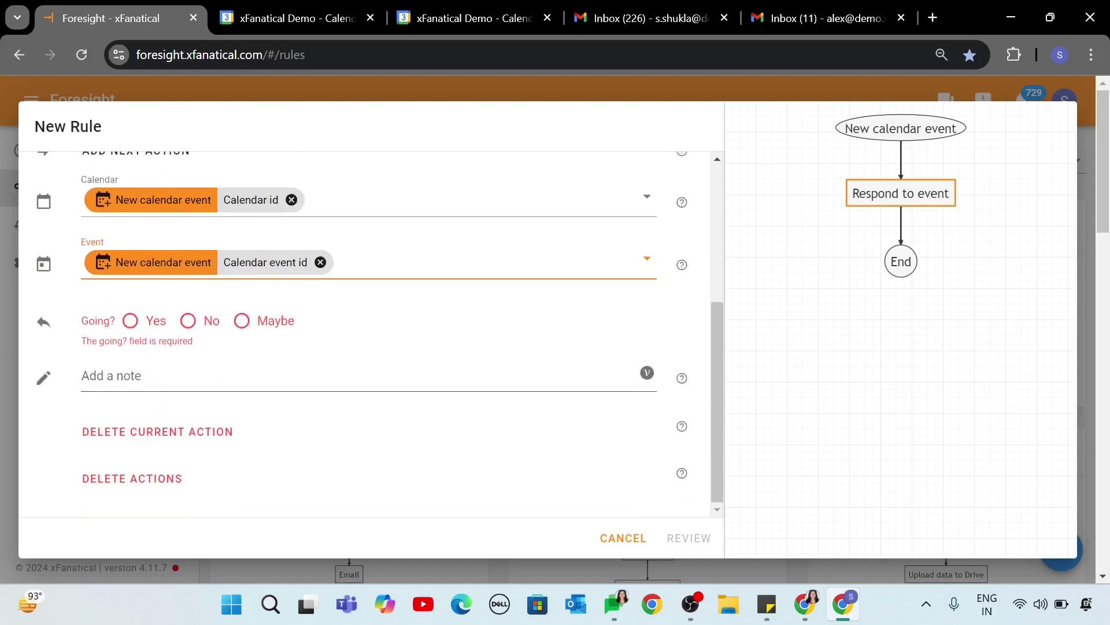
pyautogui.click(131, 322)
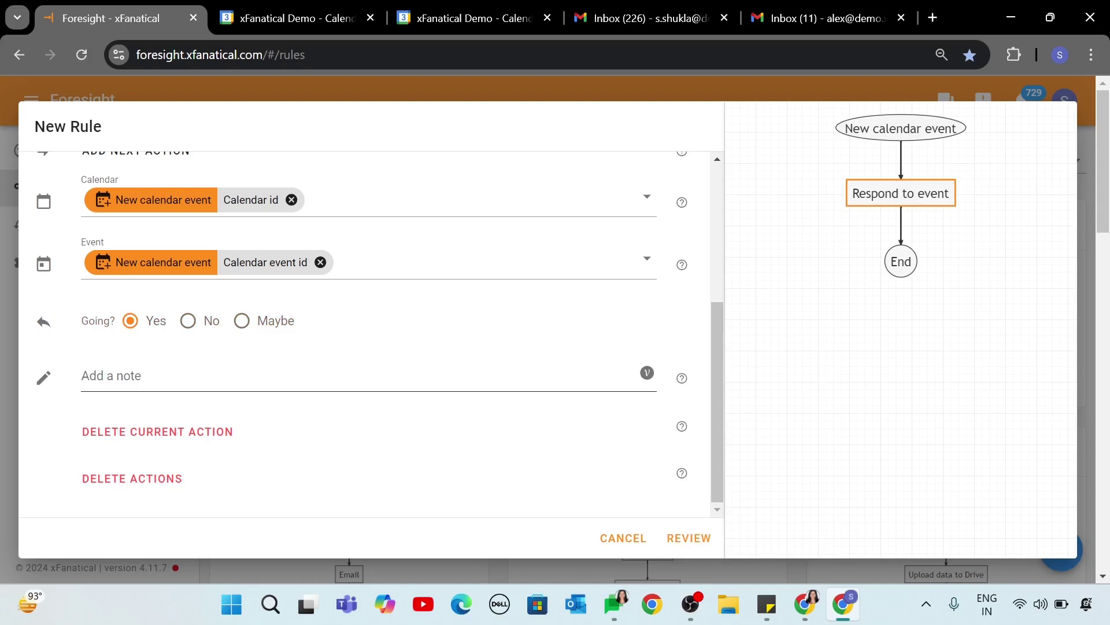
pyautogui.click(231, 376)
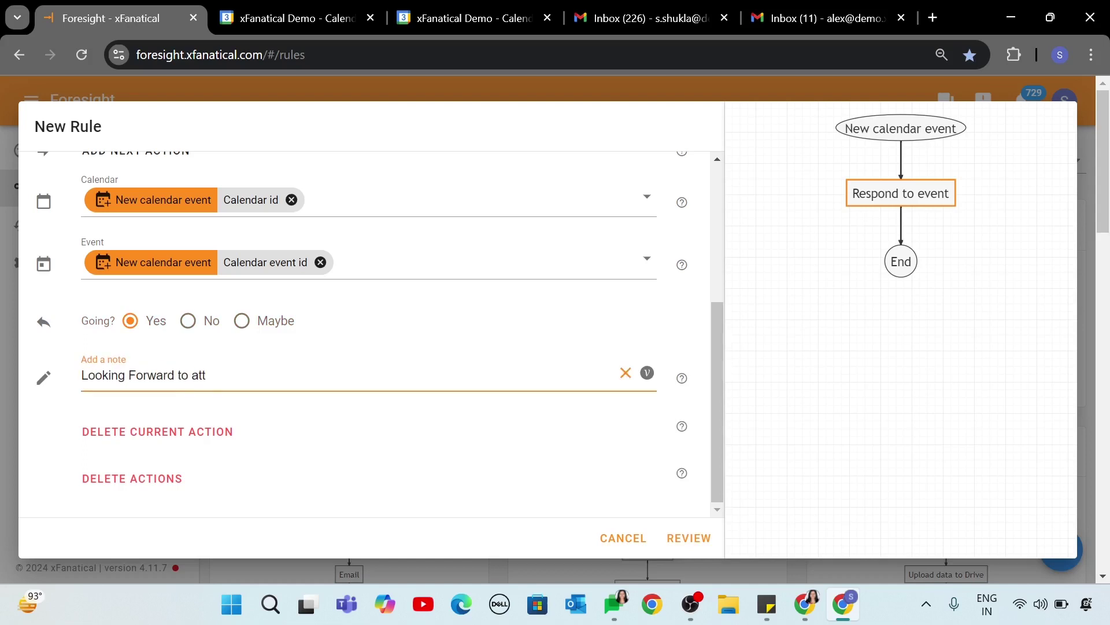
# Review the rule and name it 'Auto accept invites in Google Calendar'.
pyautogui.click(692, 539)
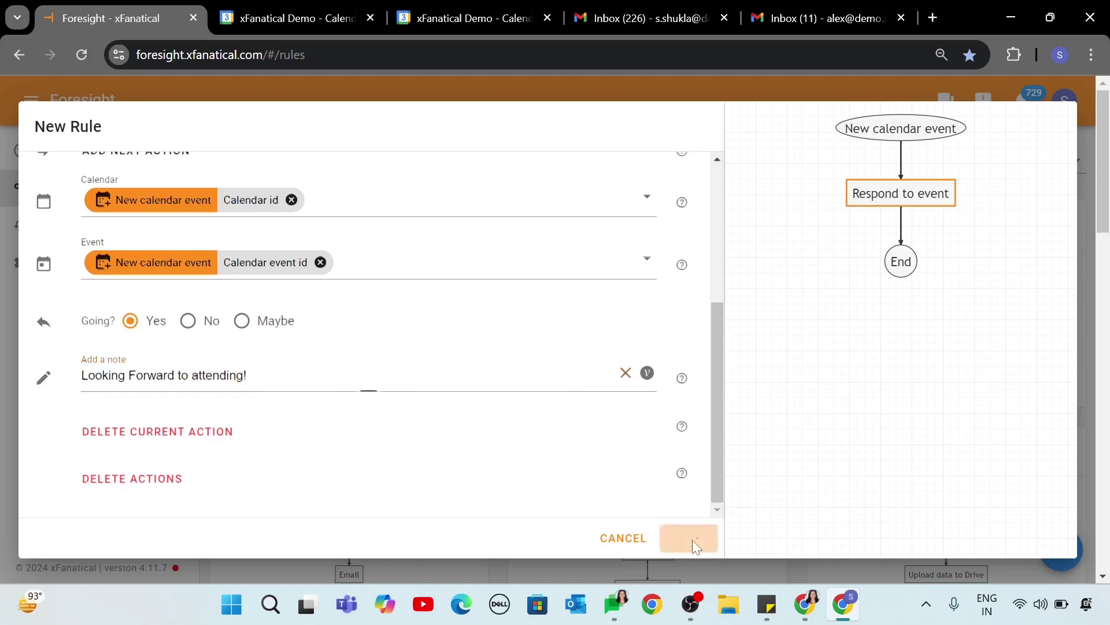
pyautogui.click(350, 234)
pyautogui.write('Auto accept invites in Google Calendar')
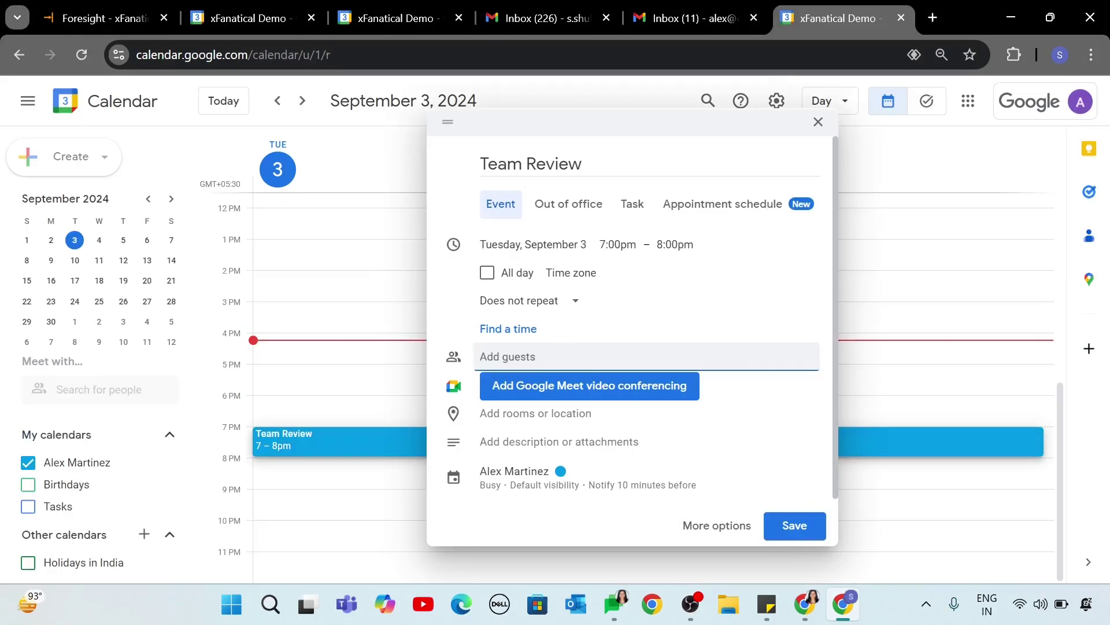
# Add the suggested colleague as a guest, save the Team Review event, and send the invitation email.
pyautogui.hotkey('ctrl', 'v')
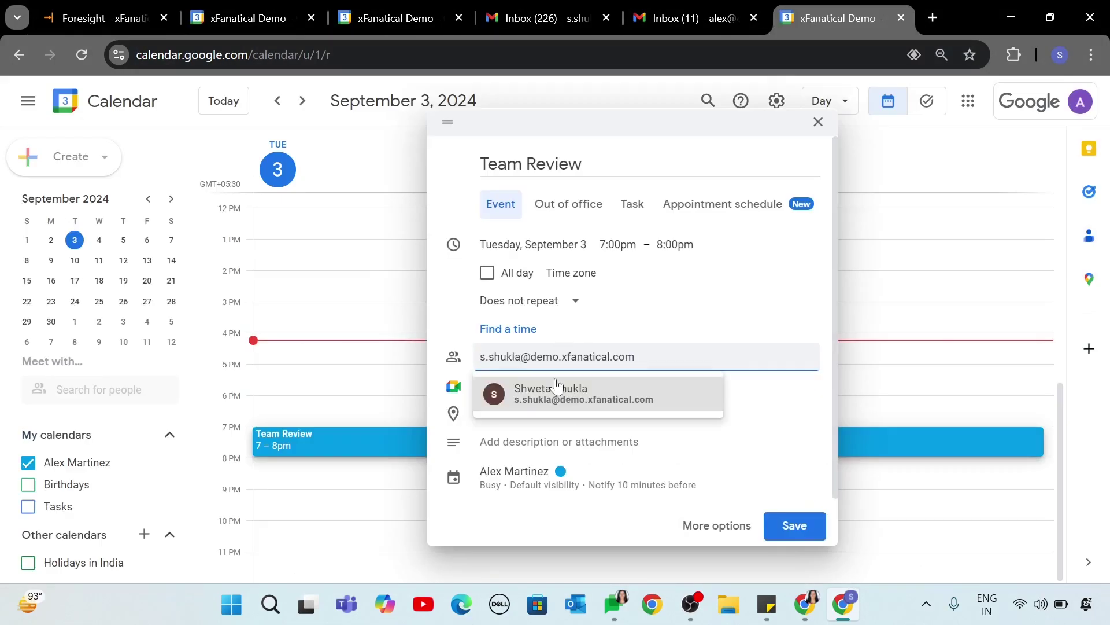
pyautogui.click(553, 394)
pyautogui.click(787, 527)
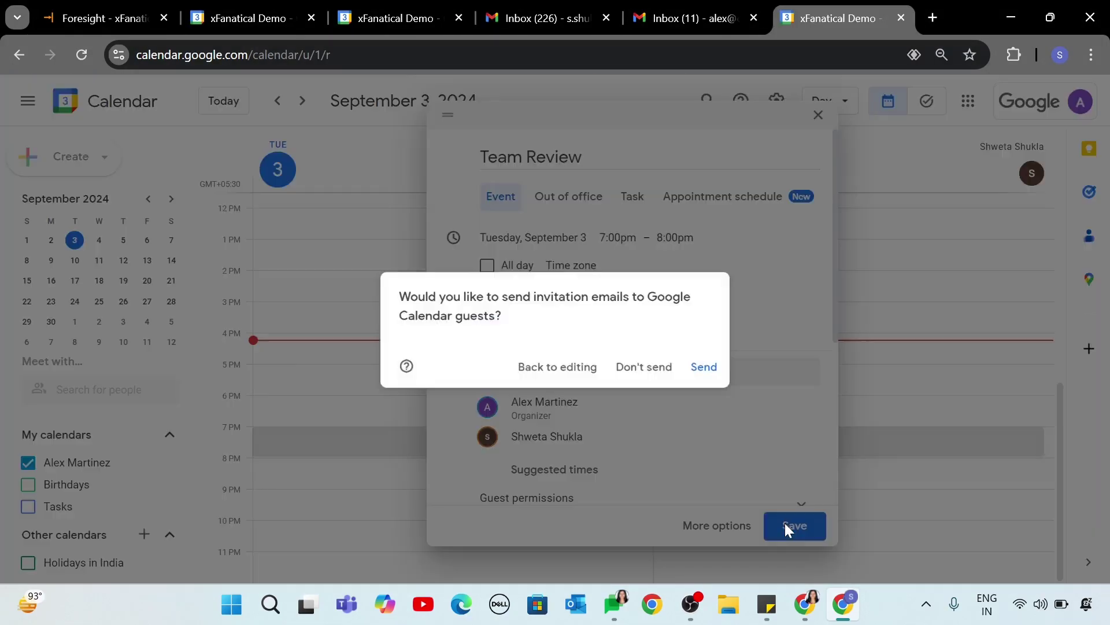
pyautogui.click(700, 366)
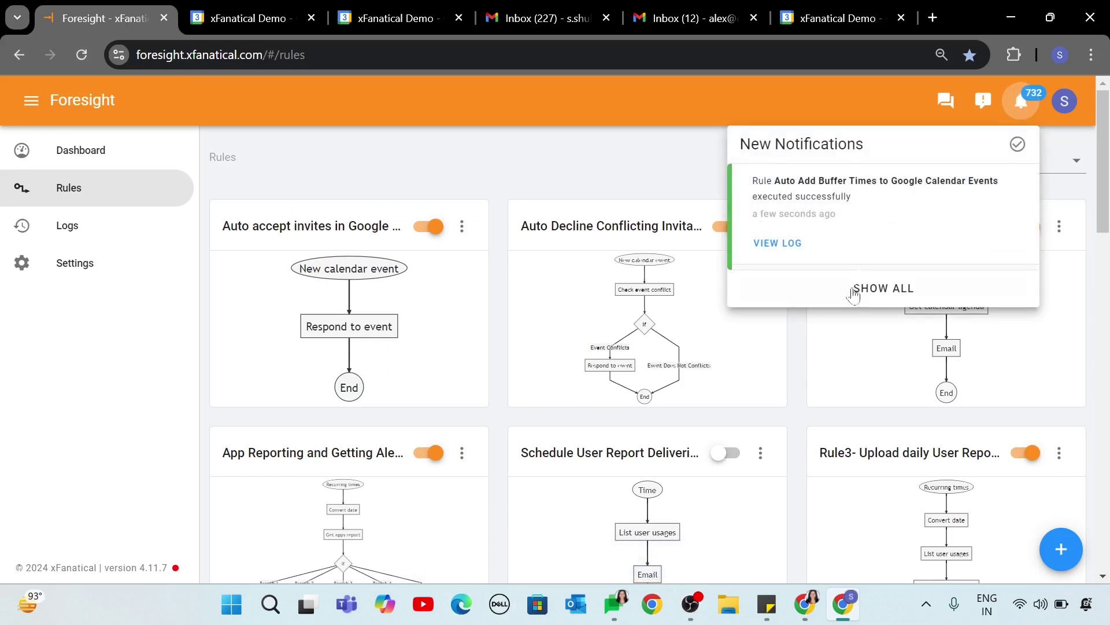
pyautogui.click(856, 289)
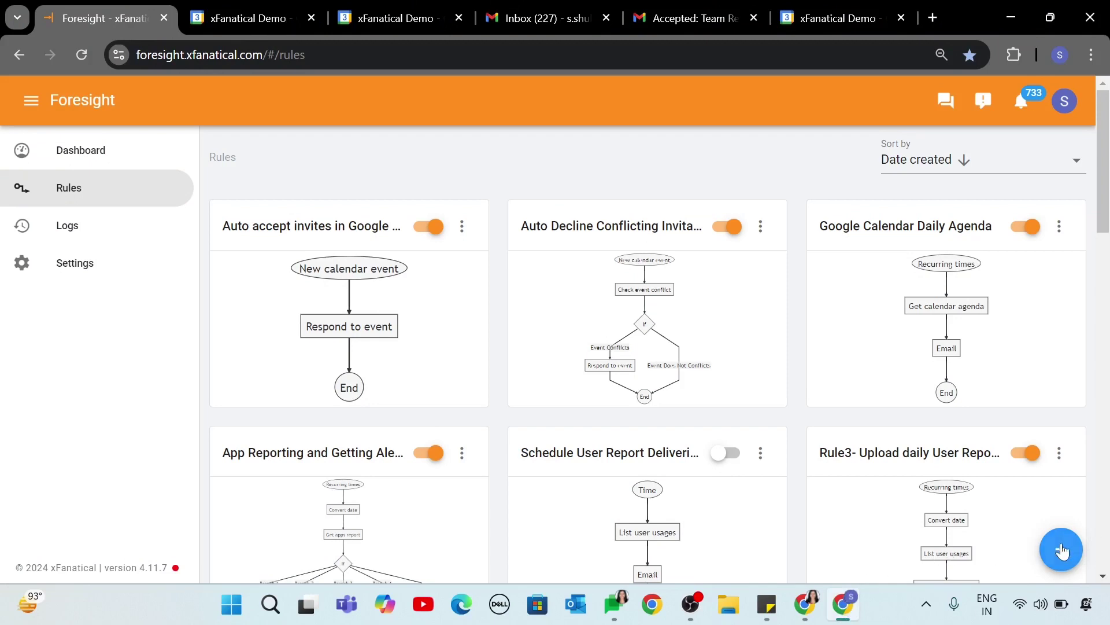
# Start a second rule with the New calendar event trigger watching the Primary Calendar.
pyautogui.click(1062, 551)
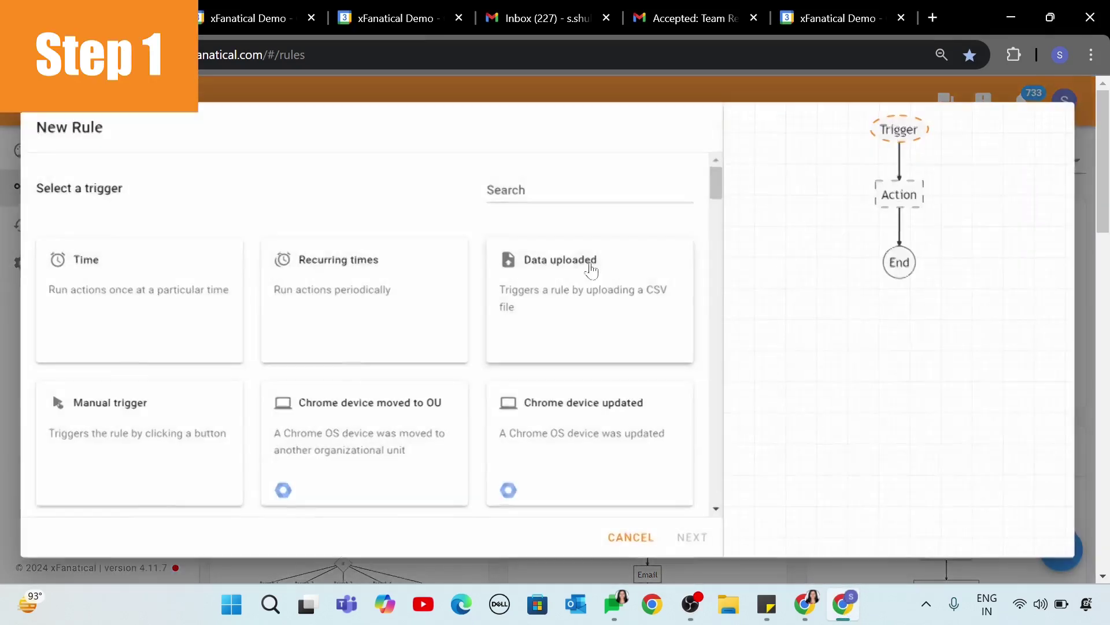
pyautogui.click(578, 191)
pyautogui.write('New')
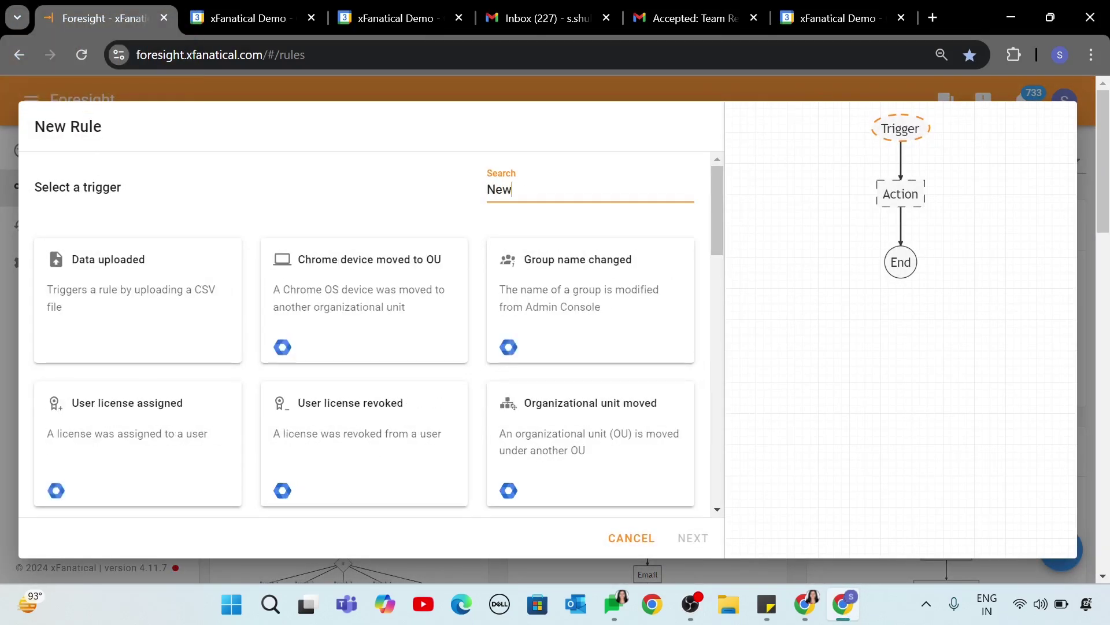
pyautogui.write(' cale')
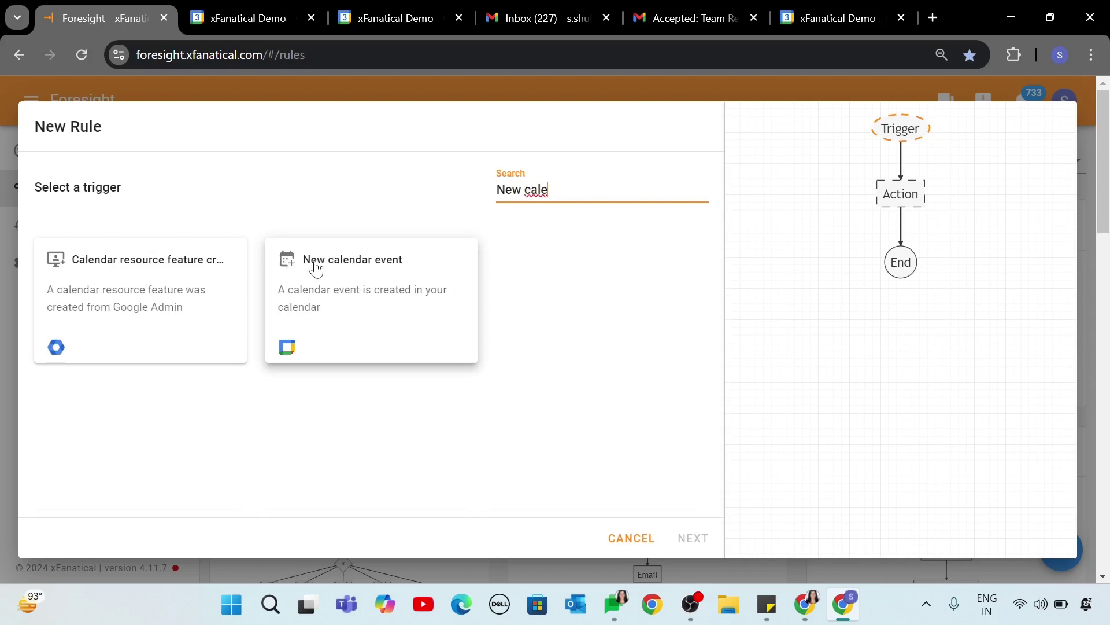
pyautogui.click(313, 265)
pyautogui.click(157, 347)
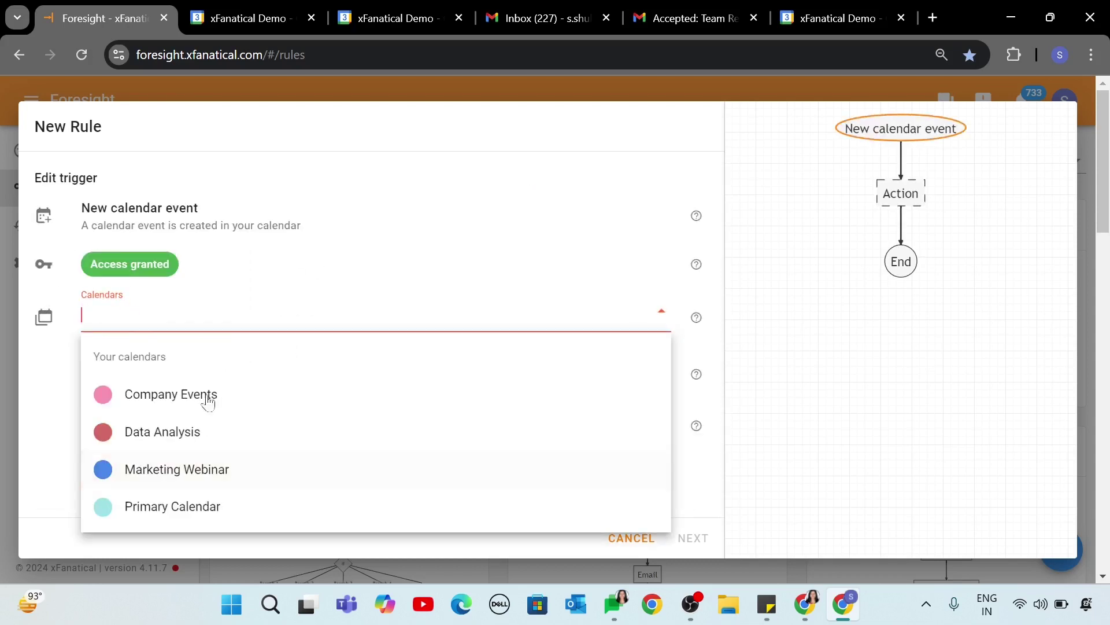
pyautogui.click(188, 509)
pyautogui.click(88, 388)
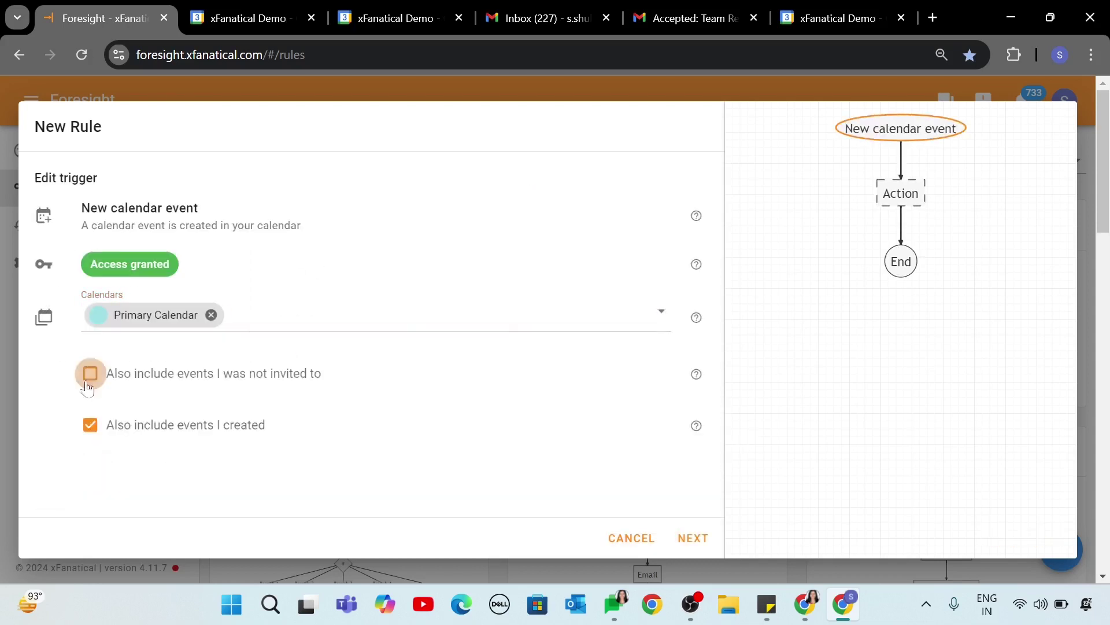
pyautogui.click(706, 544)
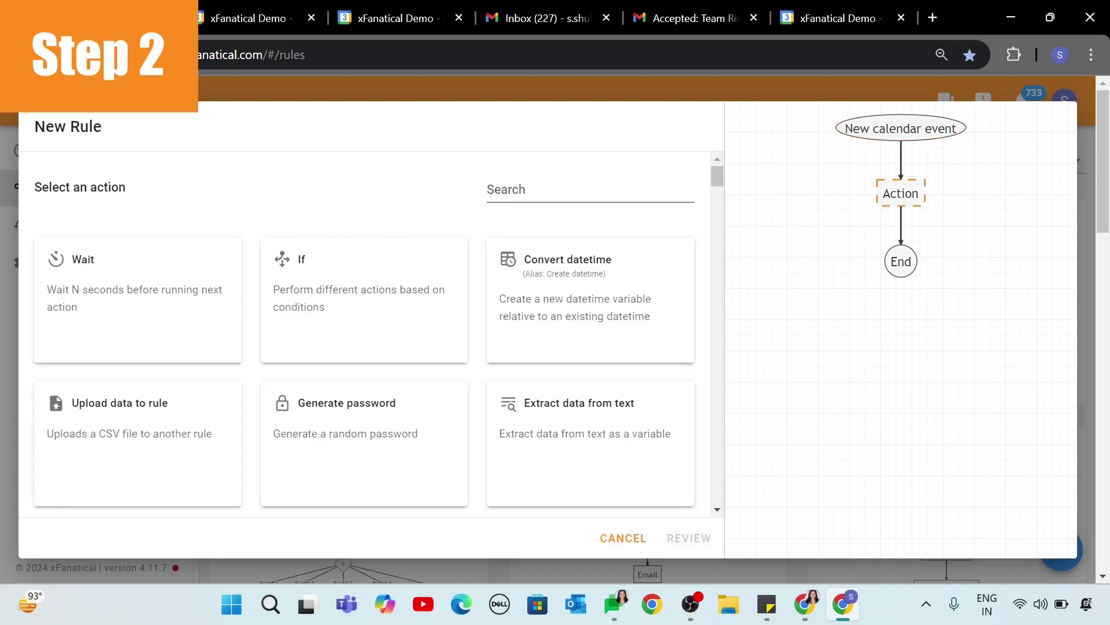
# Add an If action and rename its first branch to 'Auto Accept List'.
pyautogui.click(590, 190)
pyautogui.write('If')
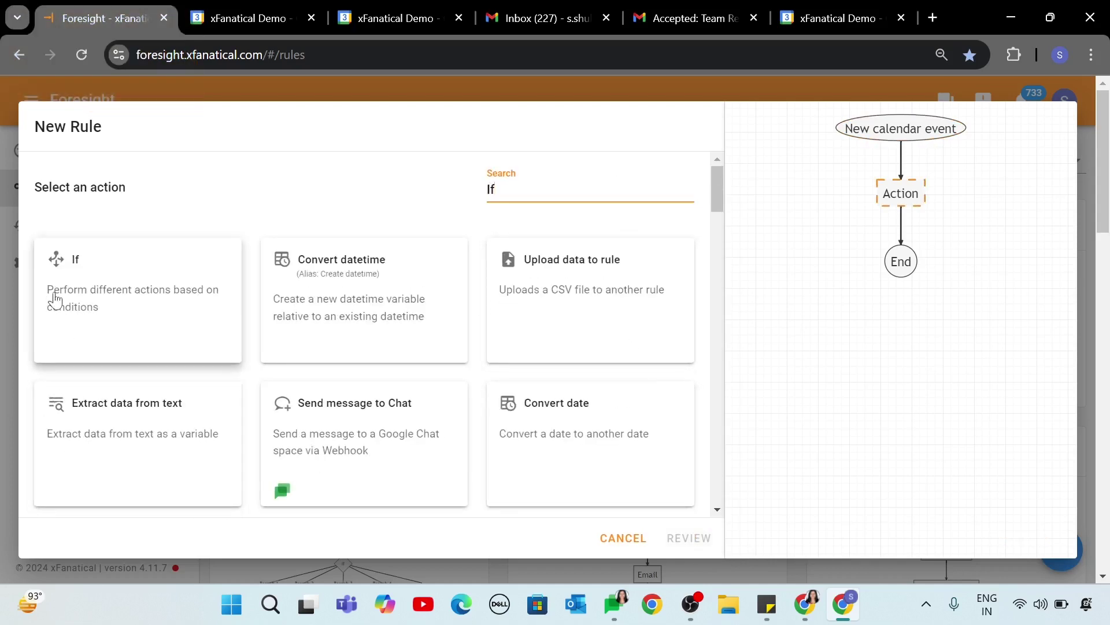
pyautogui.click(77, 294)
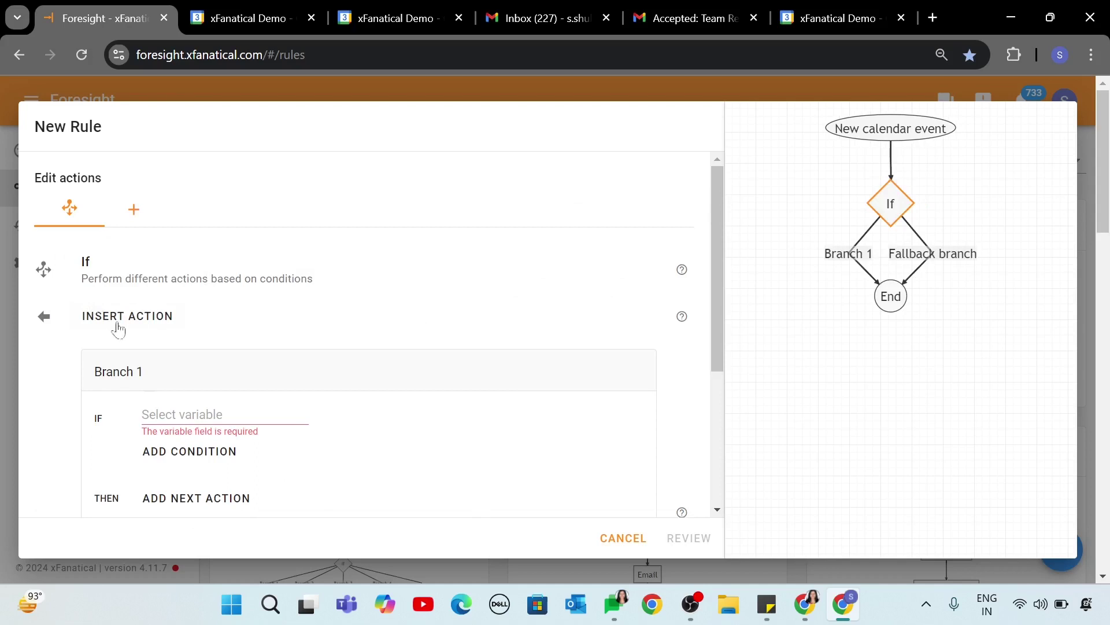
pyautogui.tripleClick(148, 376)
pyautogui.write('Auto Accept List')
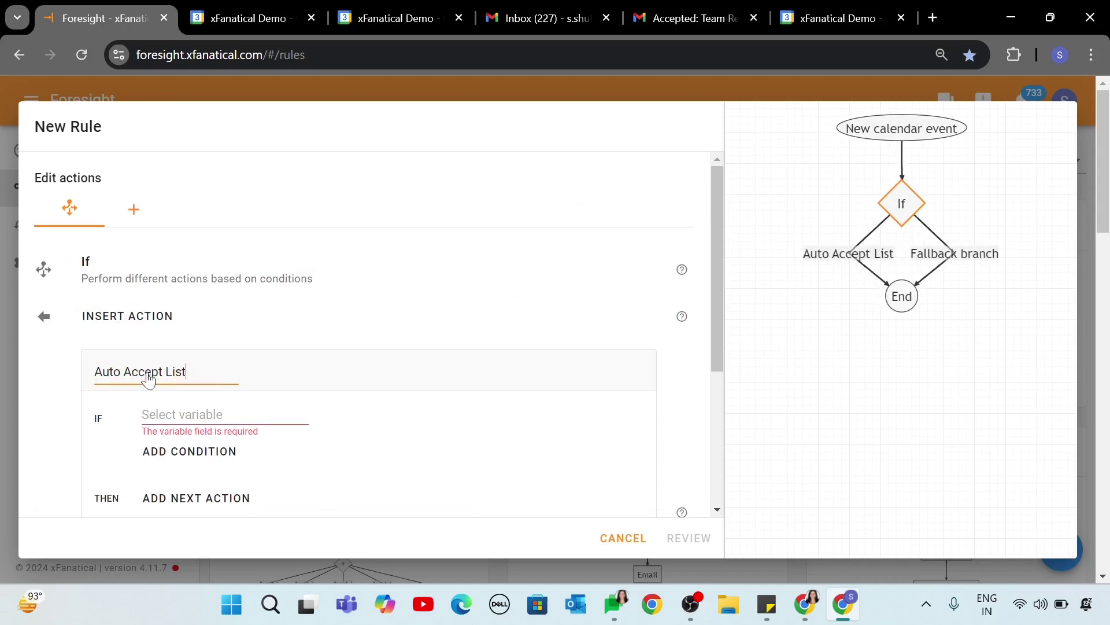
# Set the branch condition so that Creator's Email text is exactly the pasted sender address.
pyautogui.scroll(-2, 190, 360)
pyautogui.click(210, 335)
pyautogui.scroll(-4, 239, 463)
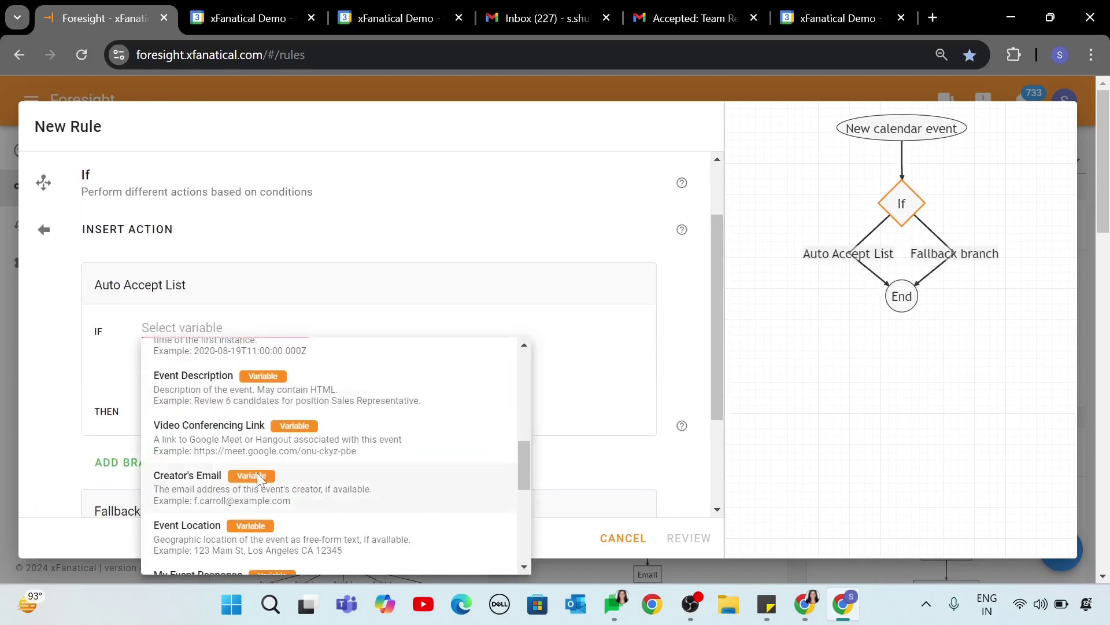
pyautogui.click(239, 473)
pyautogui.click(359, 335)
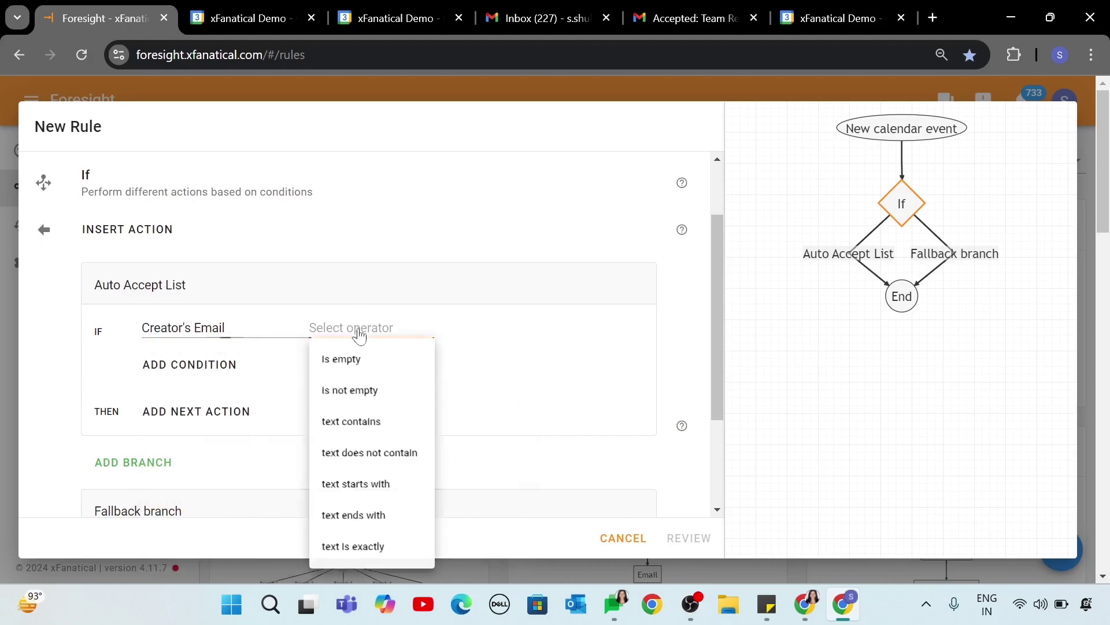
pyautogui.click(377, 547)
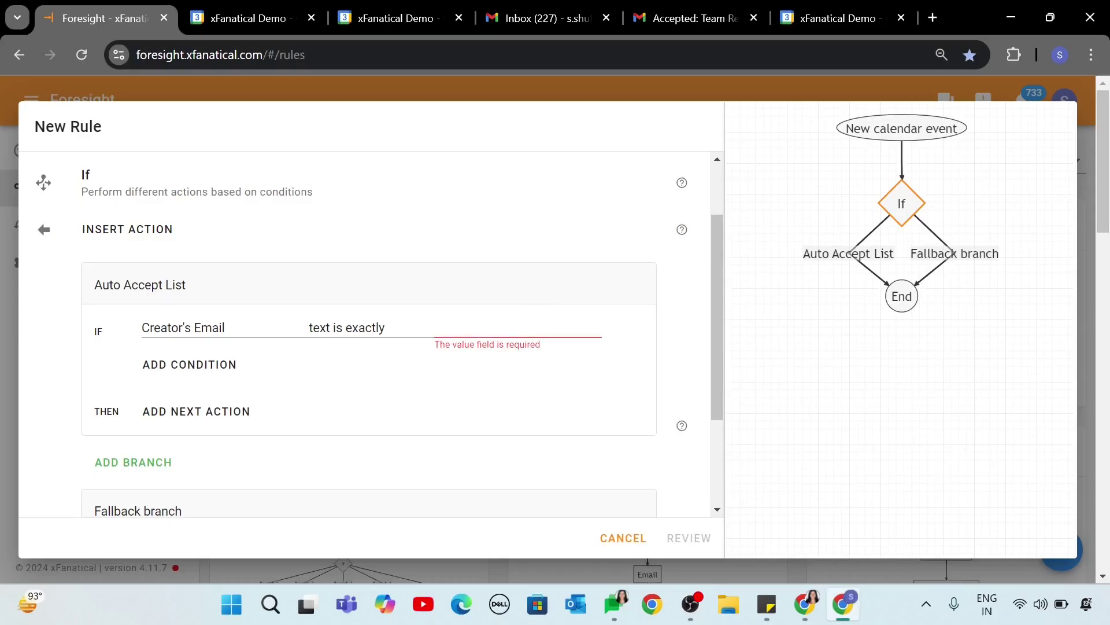
pyautogui.hotkey('ctrl', 'v')
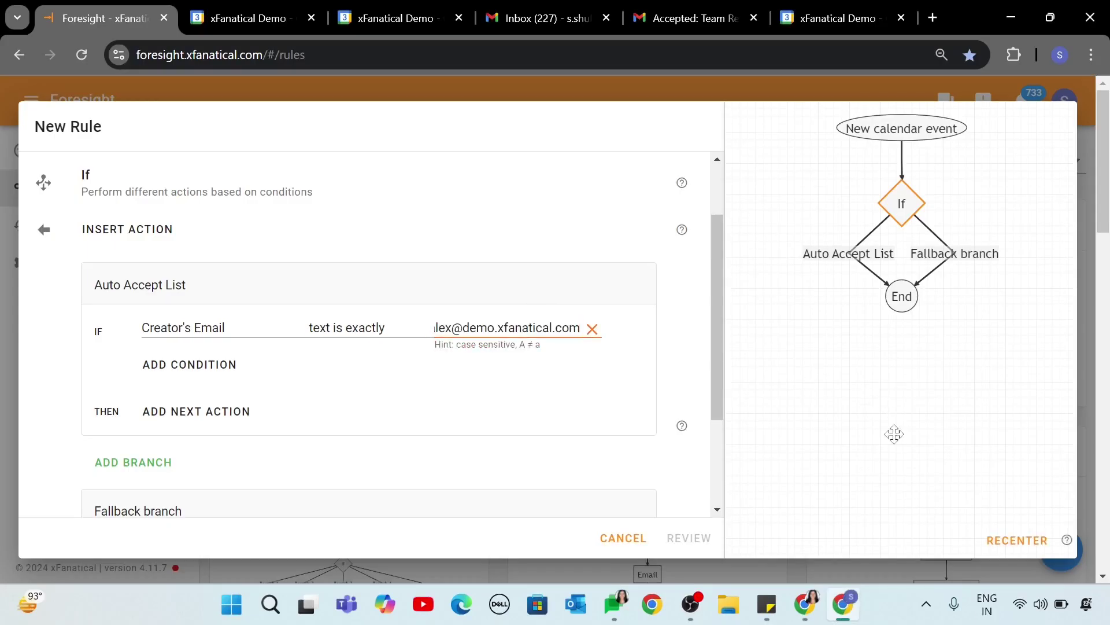
pyautogui.click(243, 416)
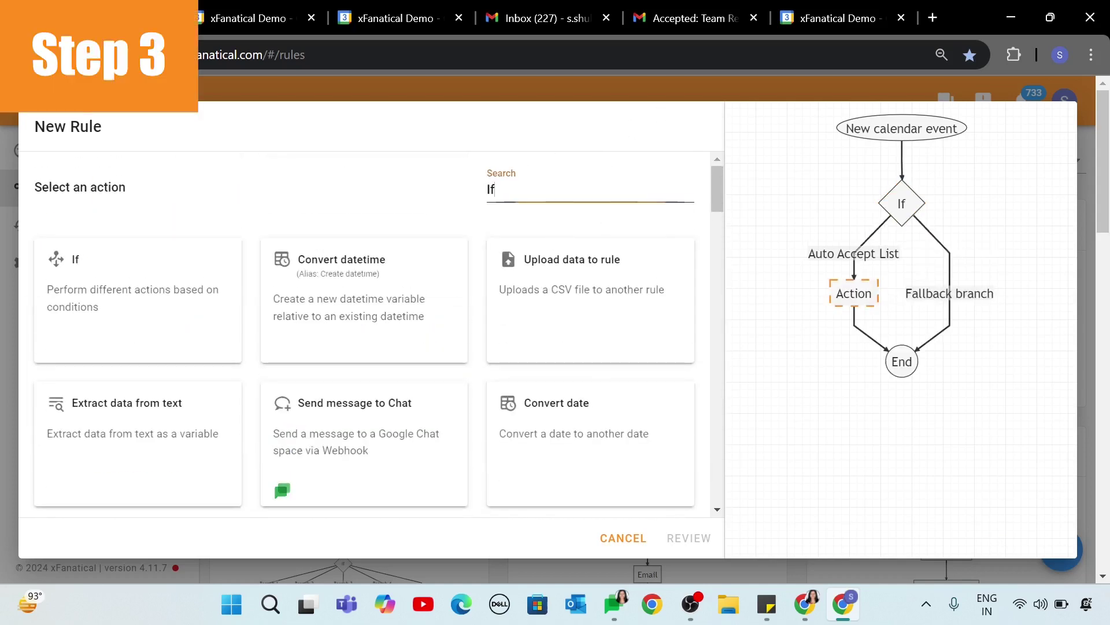
# Add Respond to event to the branch, using the trigger's Calendar Id and Calendar Event Id and answering Yes.
pyautogui.hotkey('ctrl', 'a')
pyautogui.write('Res')
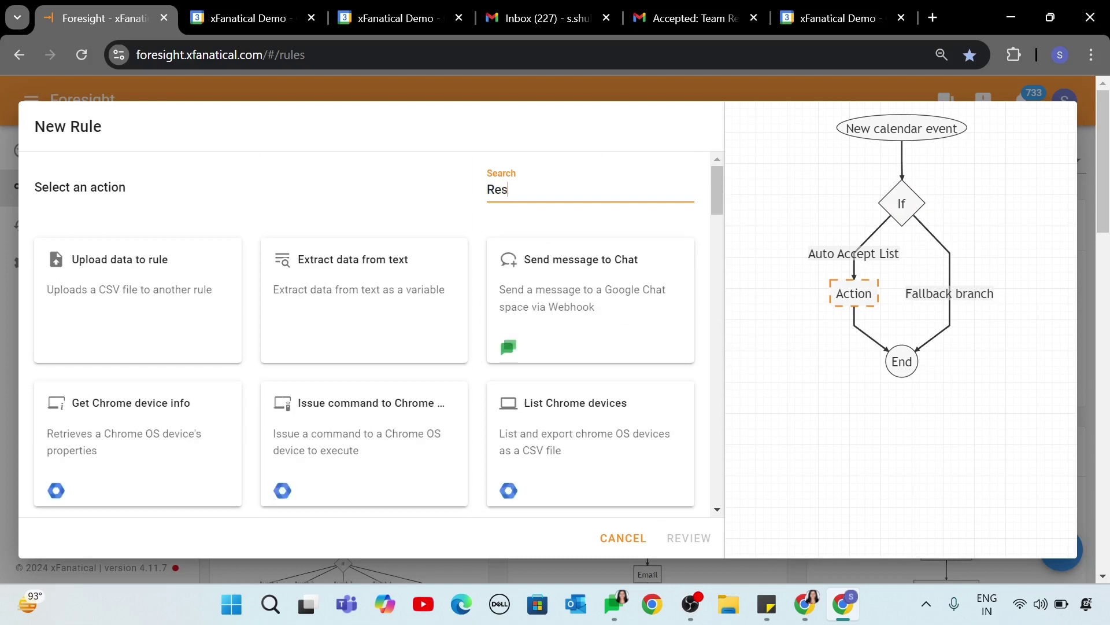
pyautogui.write('pond')
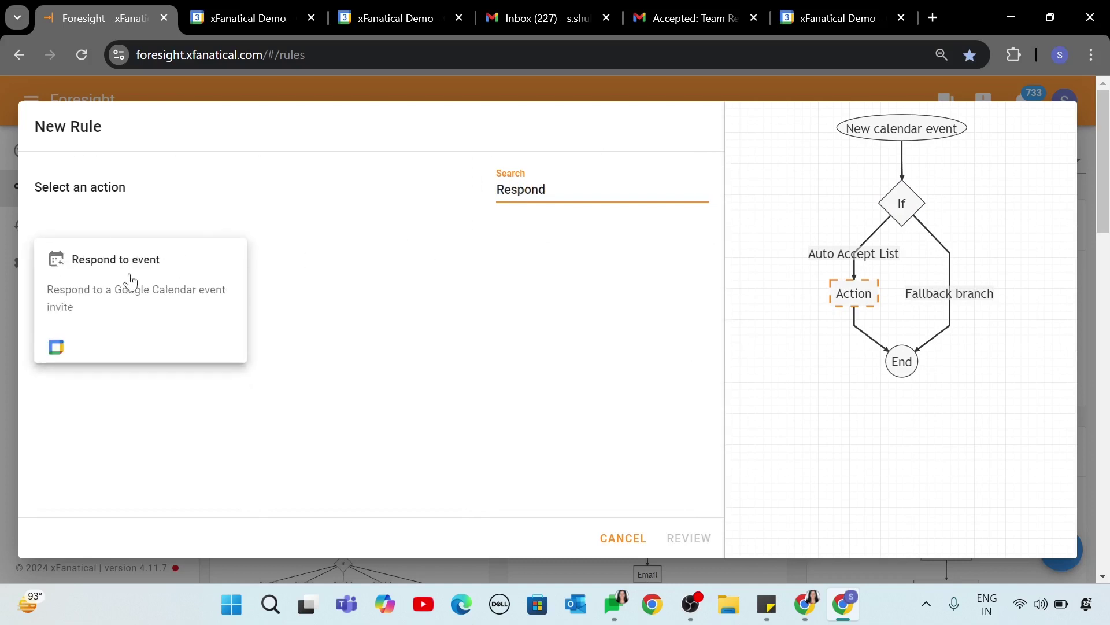
pyautogui.click(129, 273)
pyautogui.scroll(-3, 357, 361)
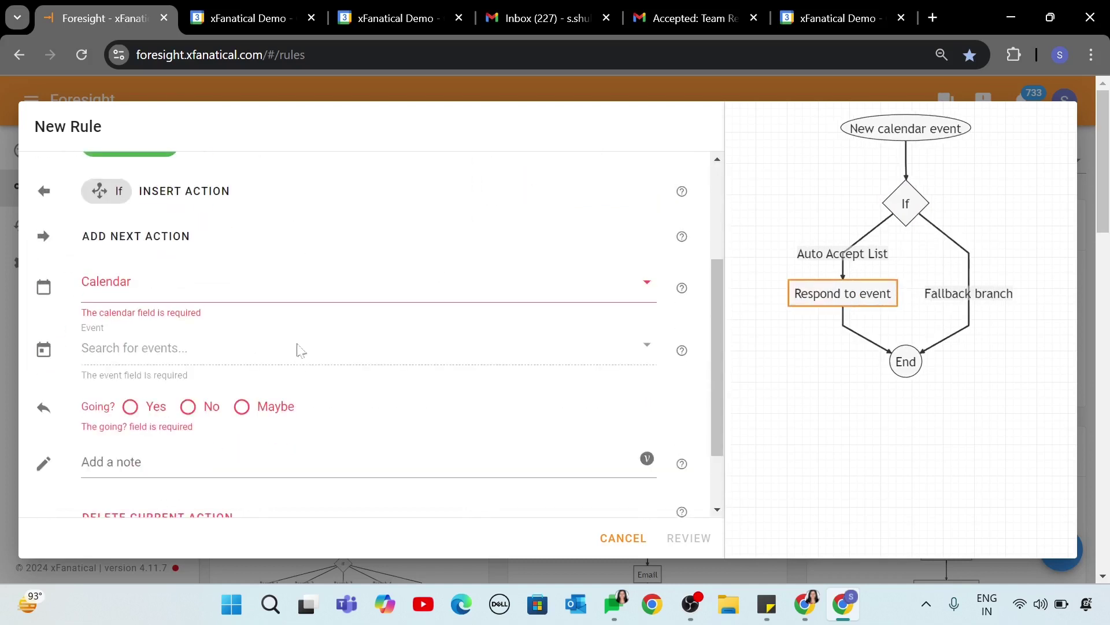
pyautogui.click(248, 285)
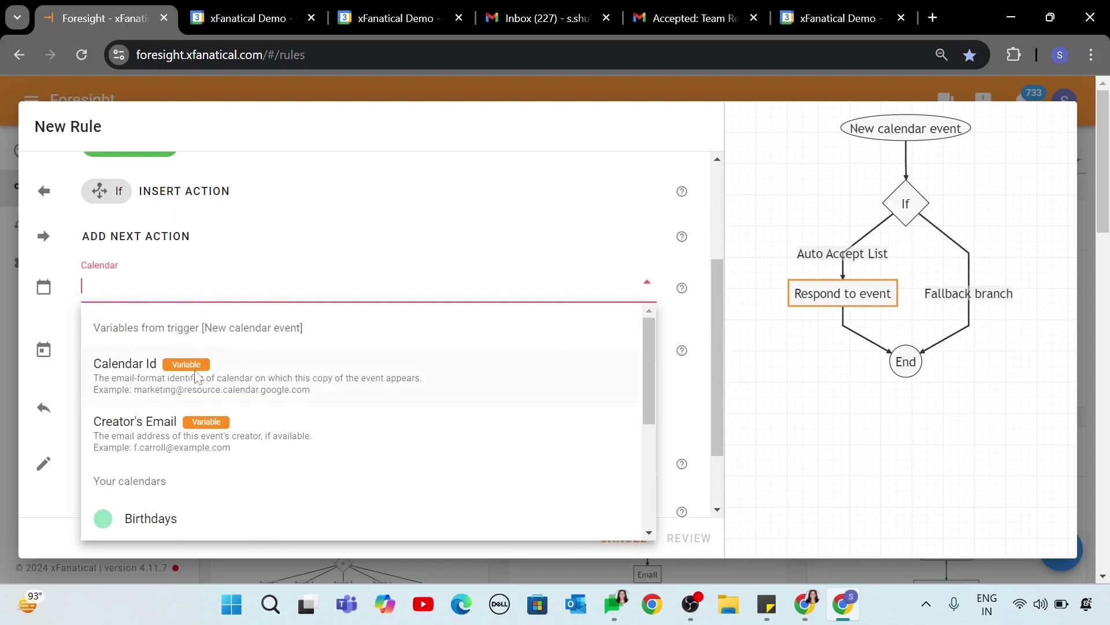
pyautogui.click(192, 381)
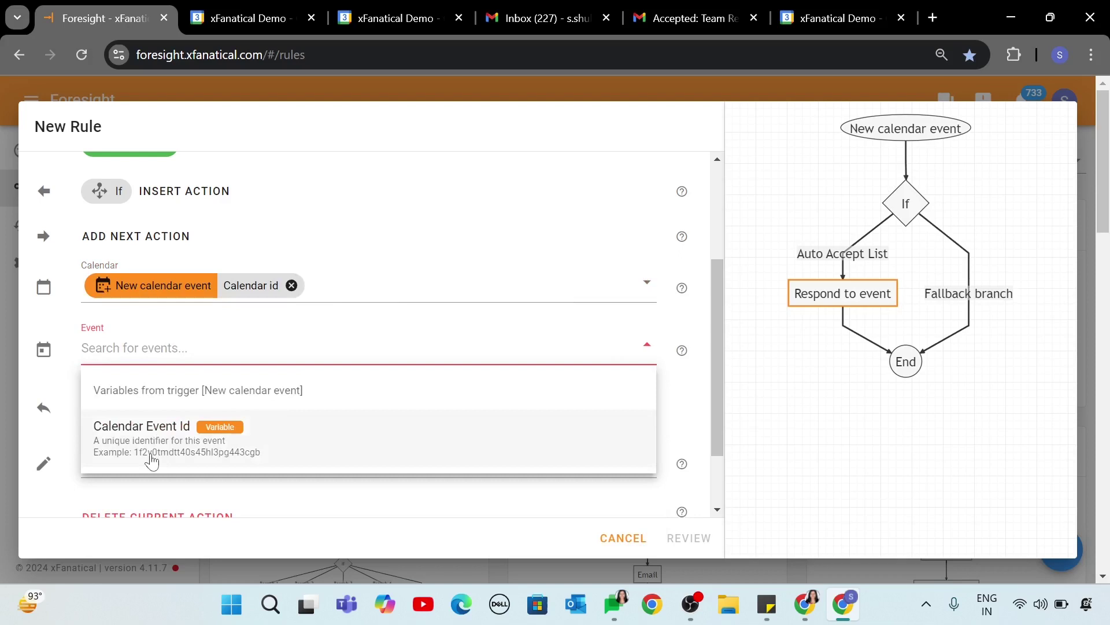
pyautogui.click(151, 457)
pyautogui.click(130, 406)
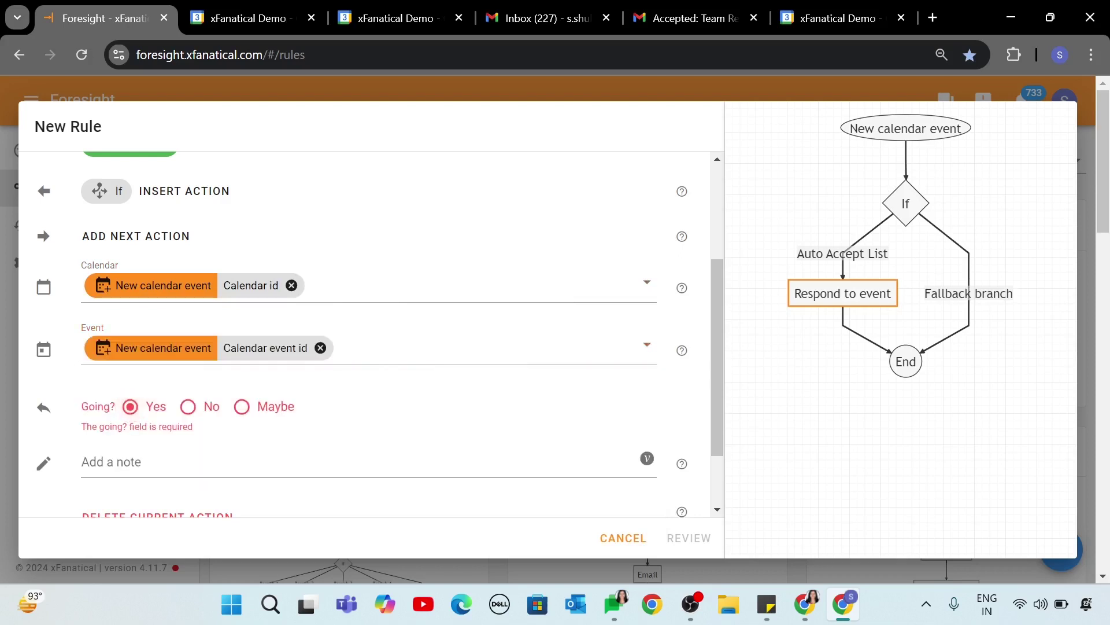
# Create the rule as 'Auto Accept Calendars Invites from Spe…', then save and send the Team Review test invite.
pyautogui.click(668, 541)
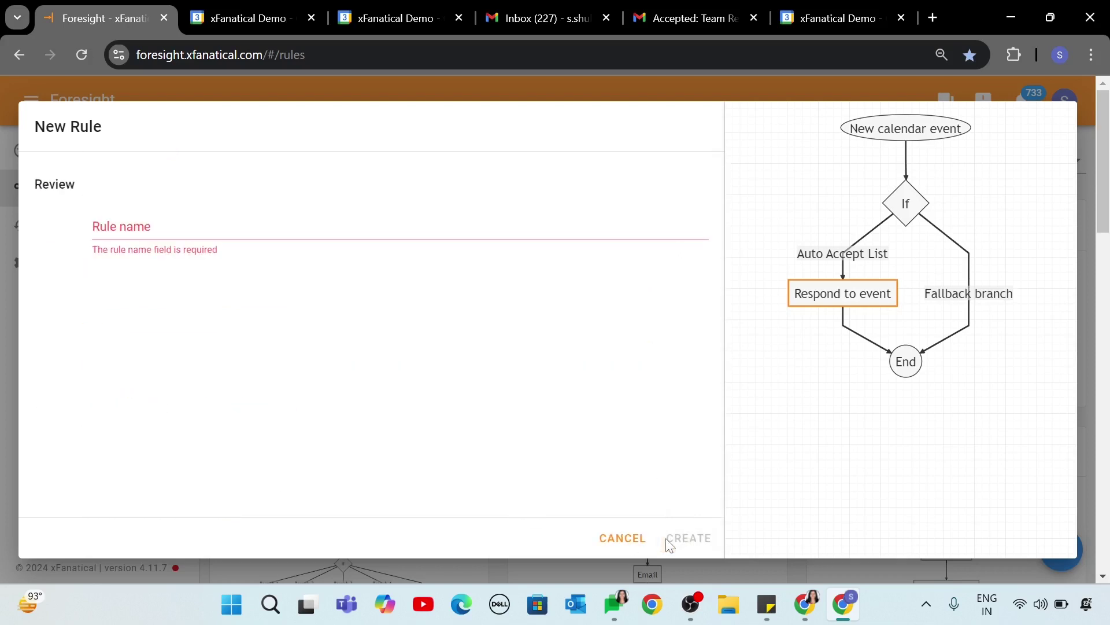
pyautogui.write('Auto Accept Calendars Invites from Specific Sender')
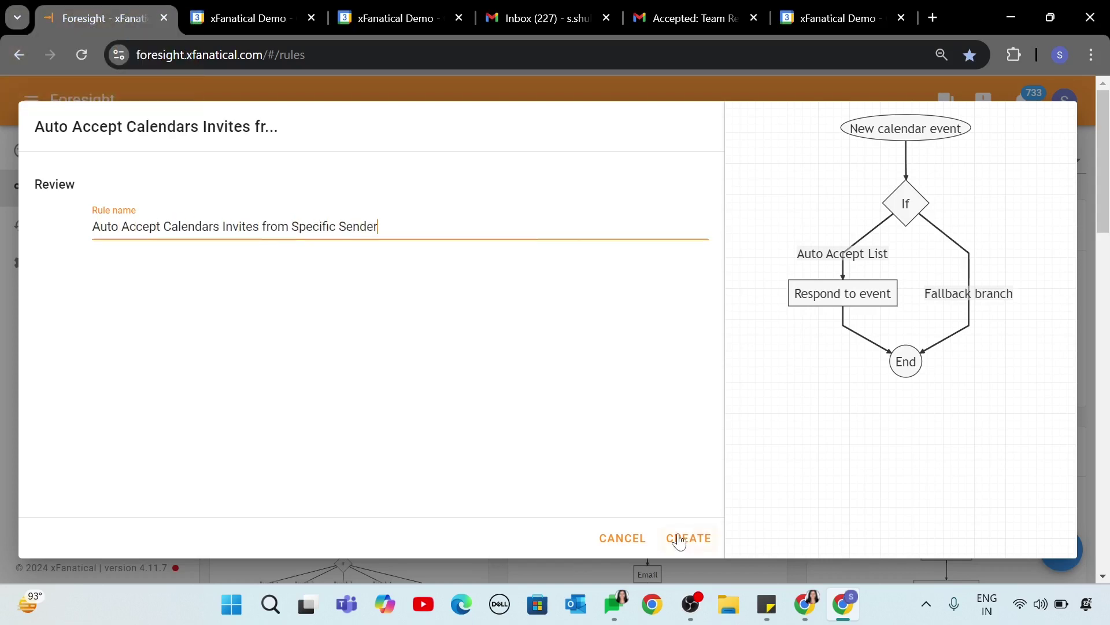
pyautogui.click(687, 538)
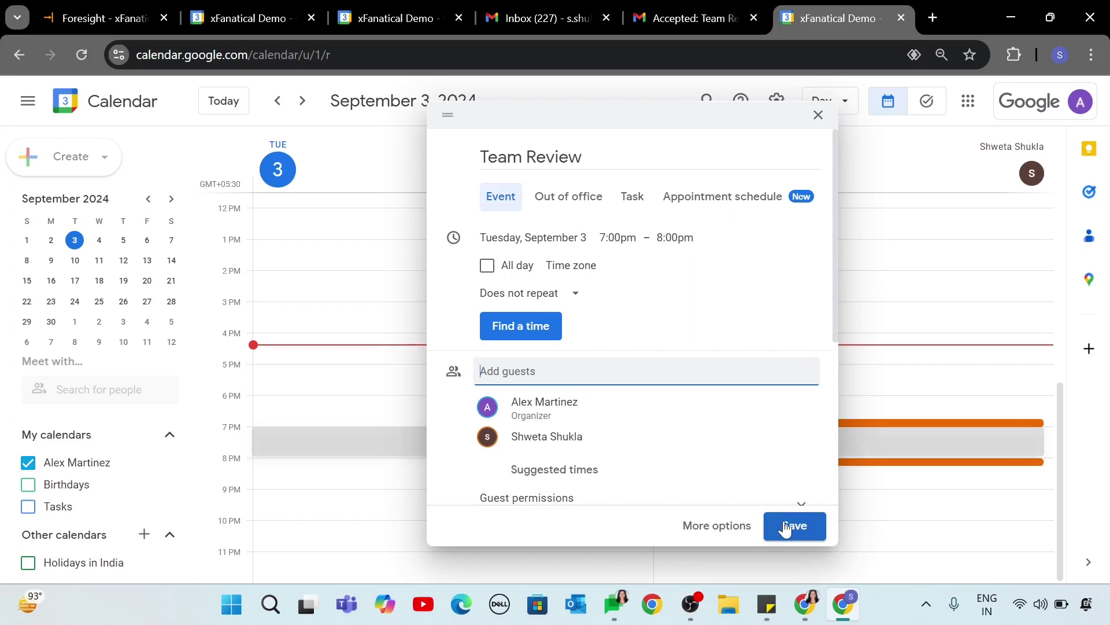
pyautogui.click(784, 525)
pyautogui.click(704, 367)
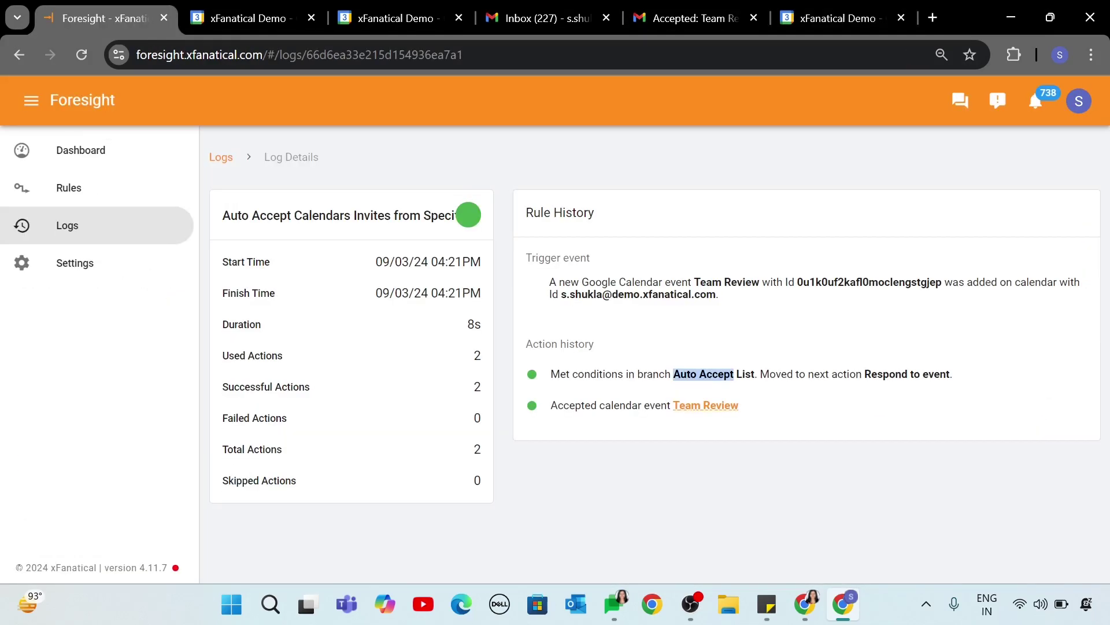
# Highlight the run-log history lines showing that Team Review was accepted.
pyautogui.moveTo(889, 376); pyautogui.dragTo(916, 408)
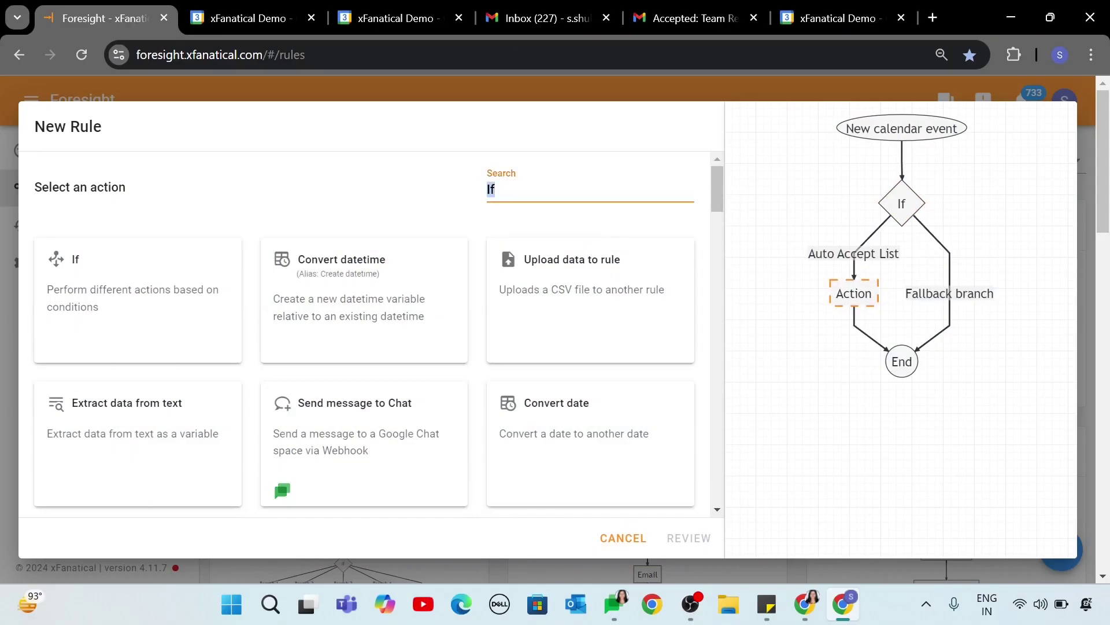
# Search for 'Respond' and pick the Respond to event card, then scroll through its settings form.
pyautogui.write('Respond')
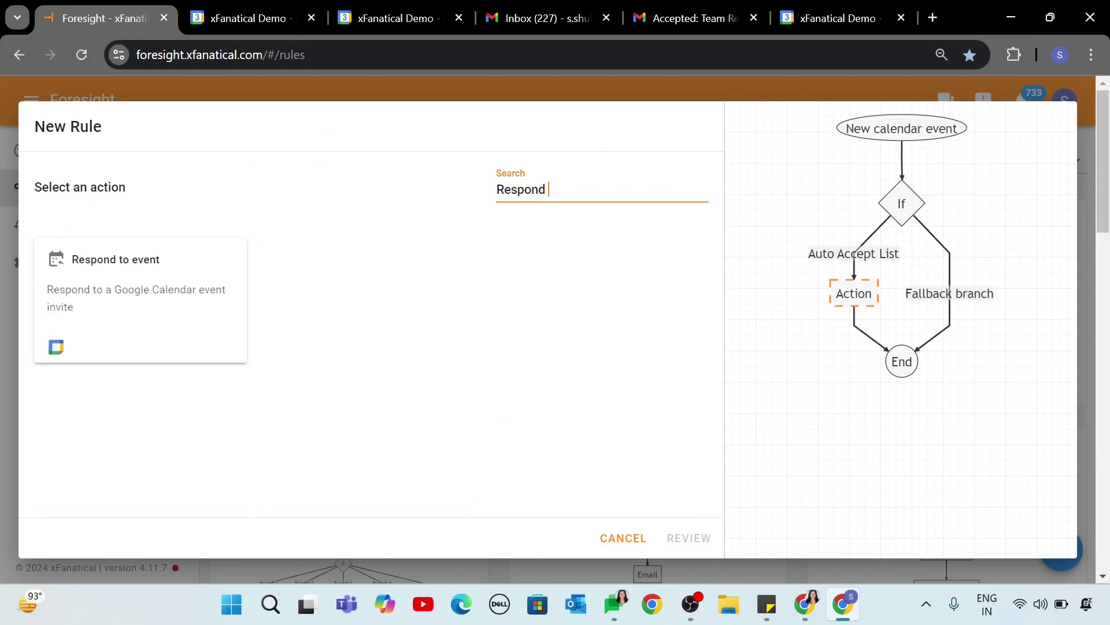
pyautogui.click(130, 281)
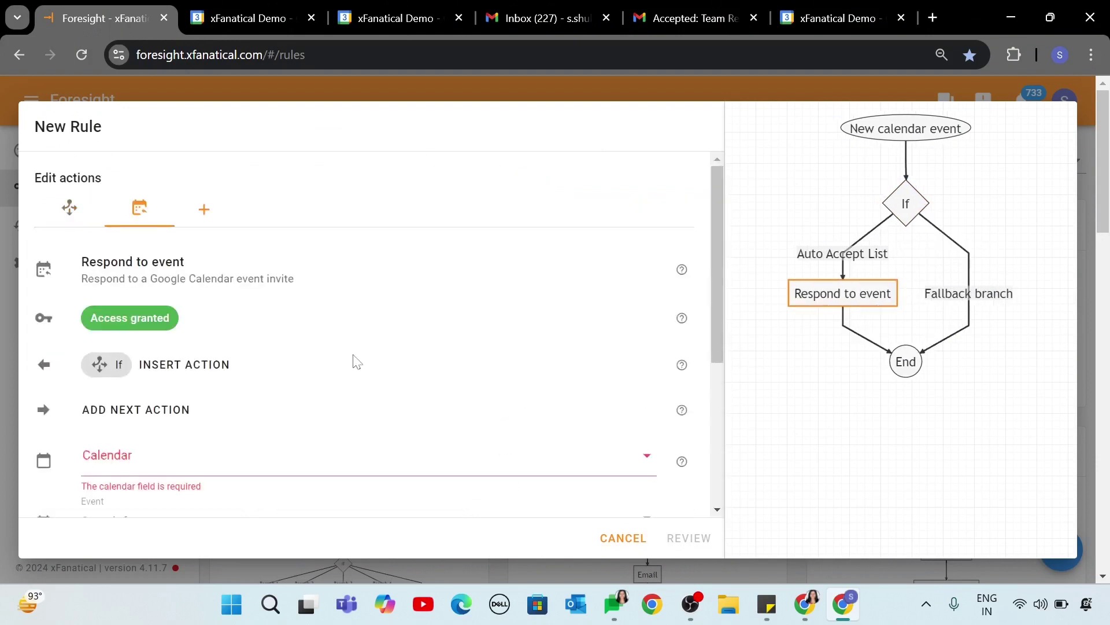
pyautogui.scroll(-3, 297, 373)
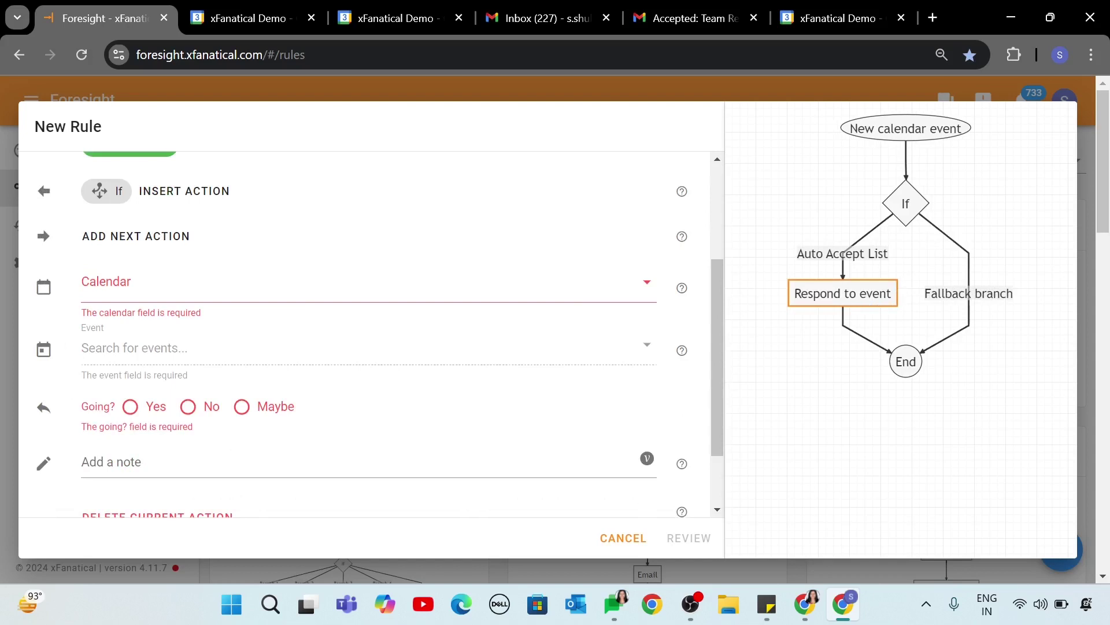